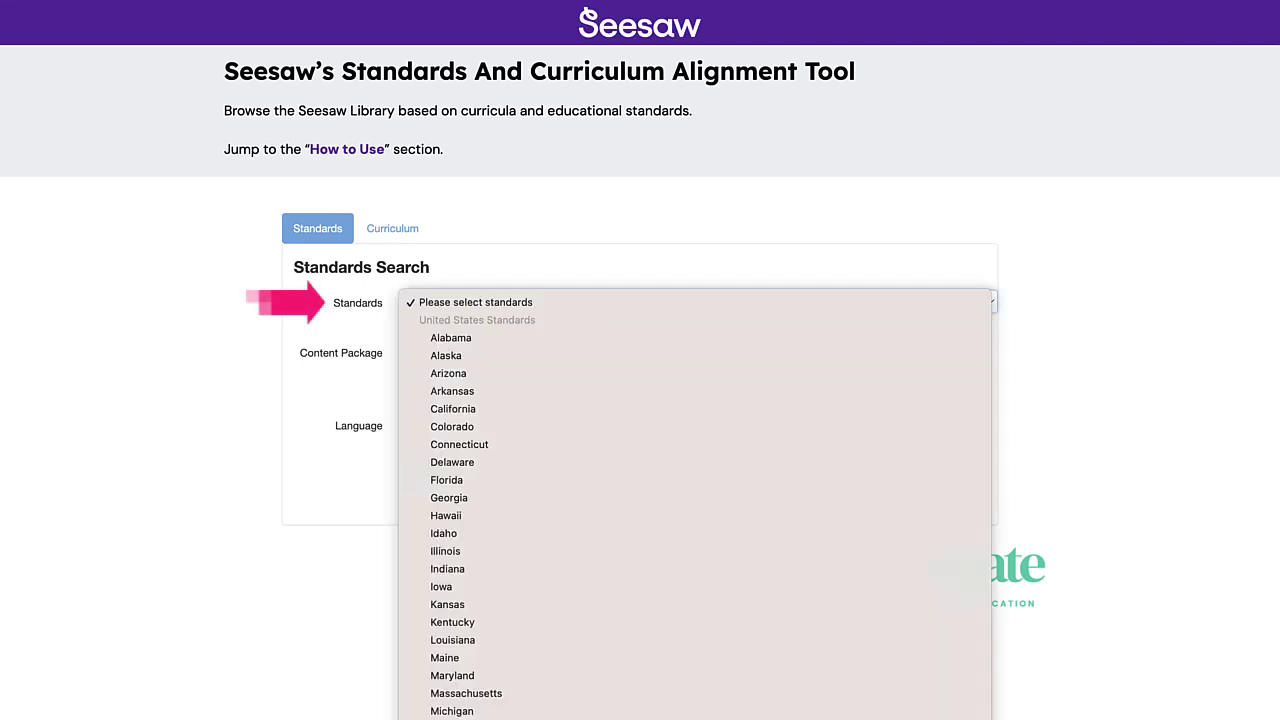
Step: Set the standards search to California, Language Arts, grade K, with English as the language
{"action": "left_click", "coordinate": [453, 408]}
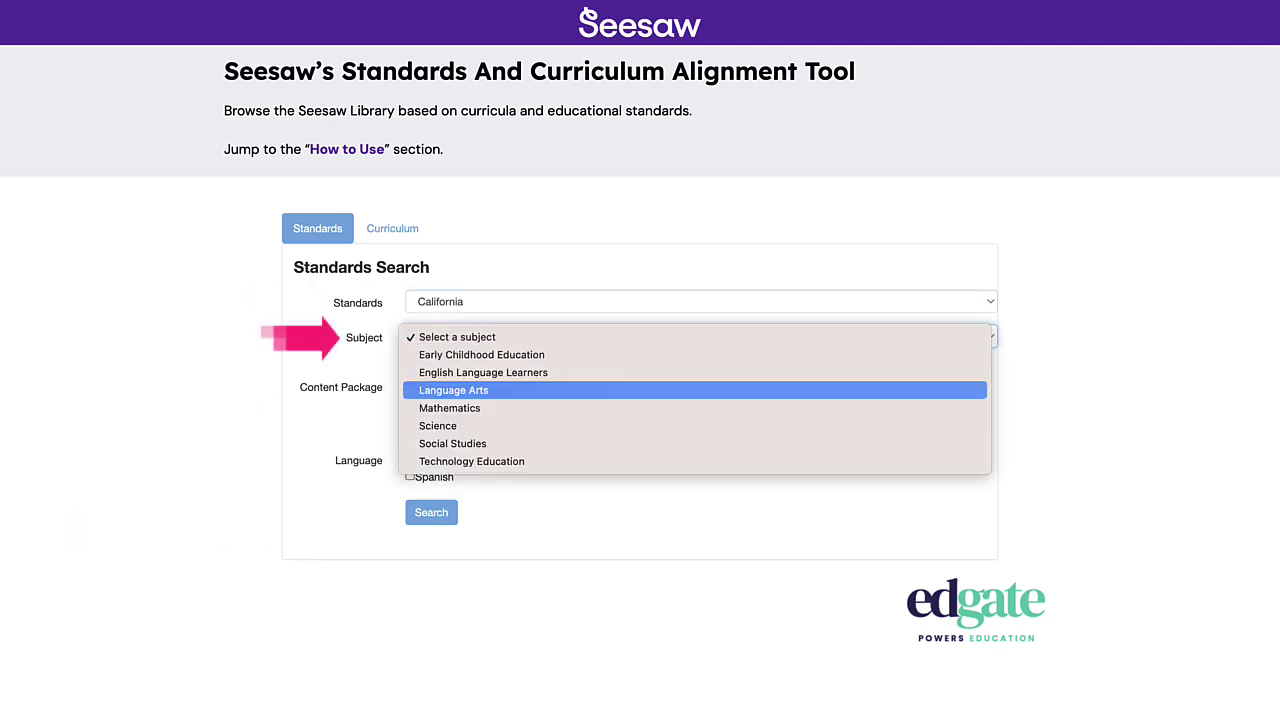
{"action": "left_click", "coordinate": [453, 390]}
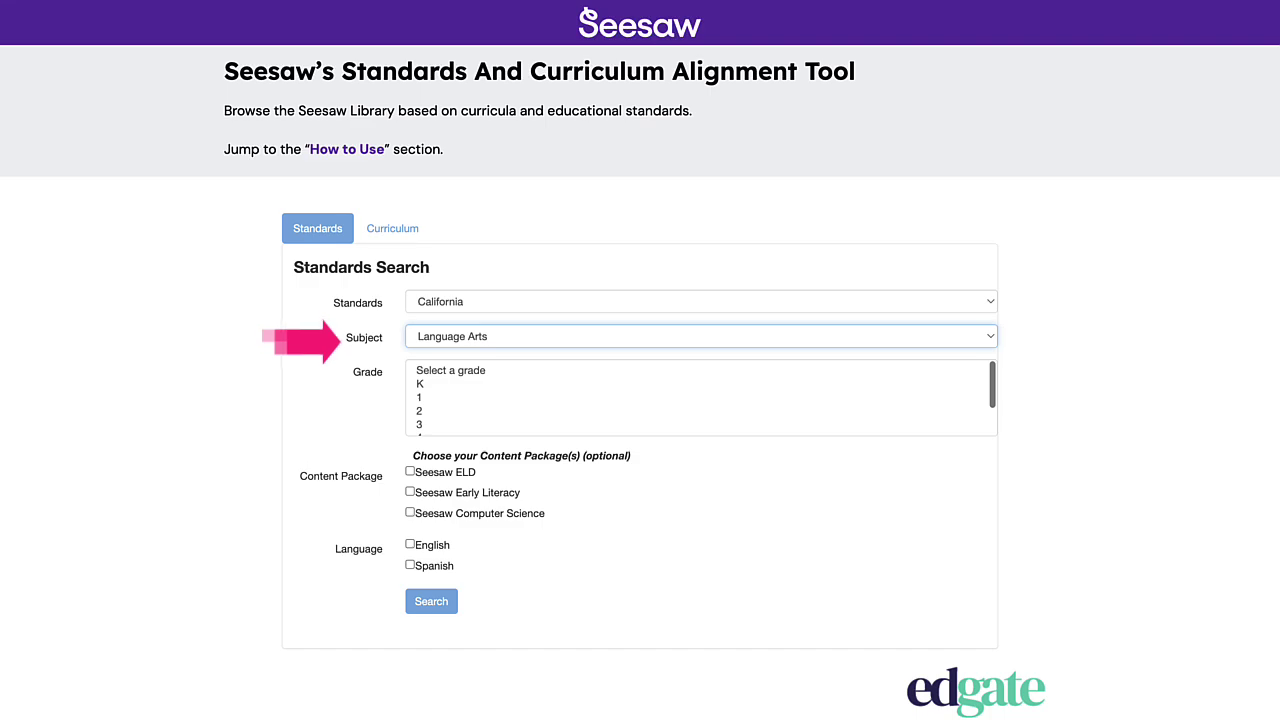
{"action": "left_click", "coordinate": [420, 384]}
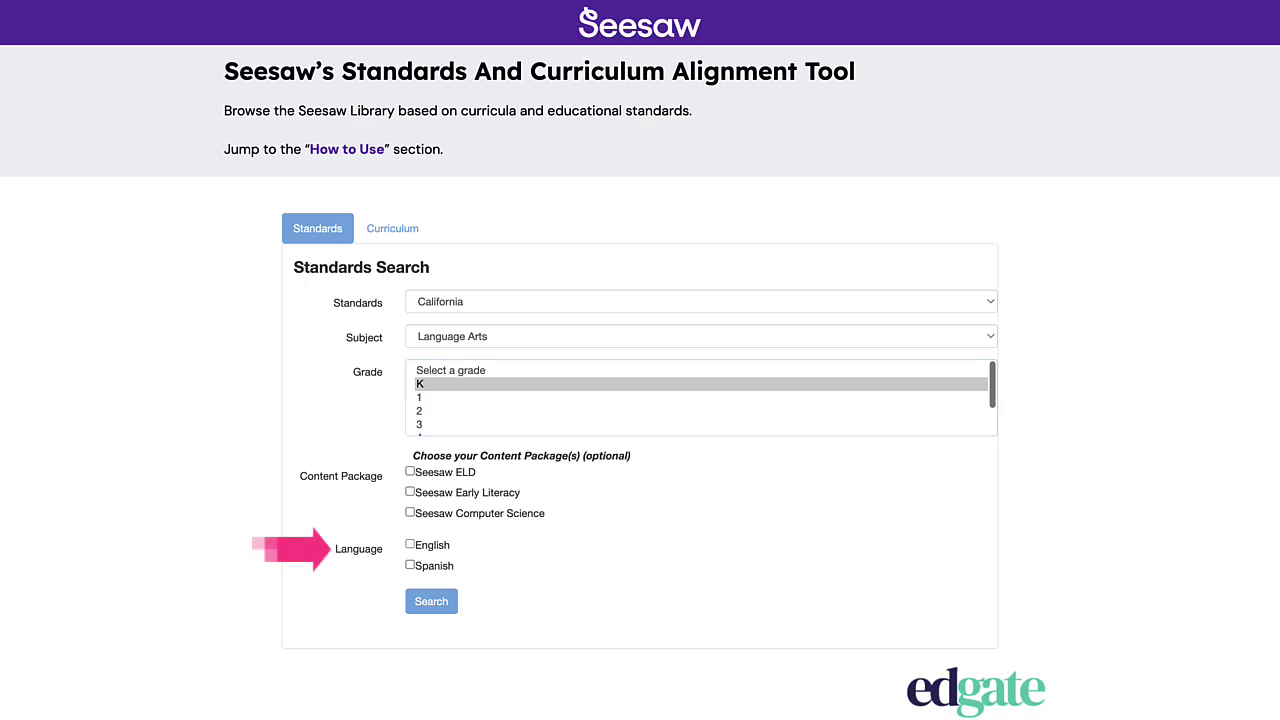
{"action": "left_click", "coordinate": [410, 544]}
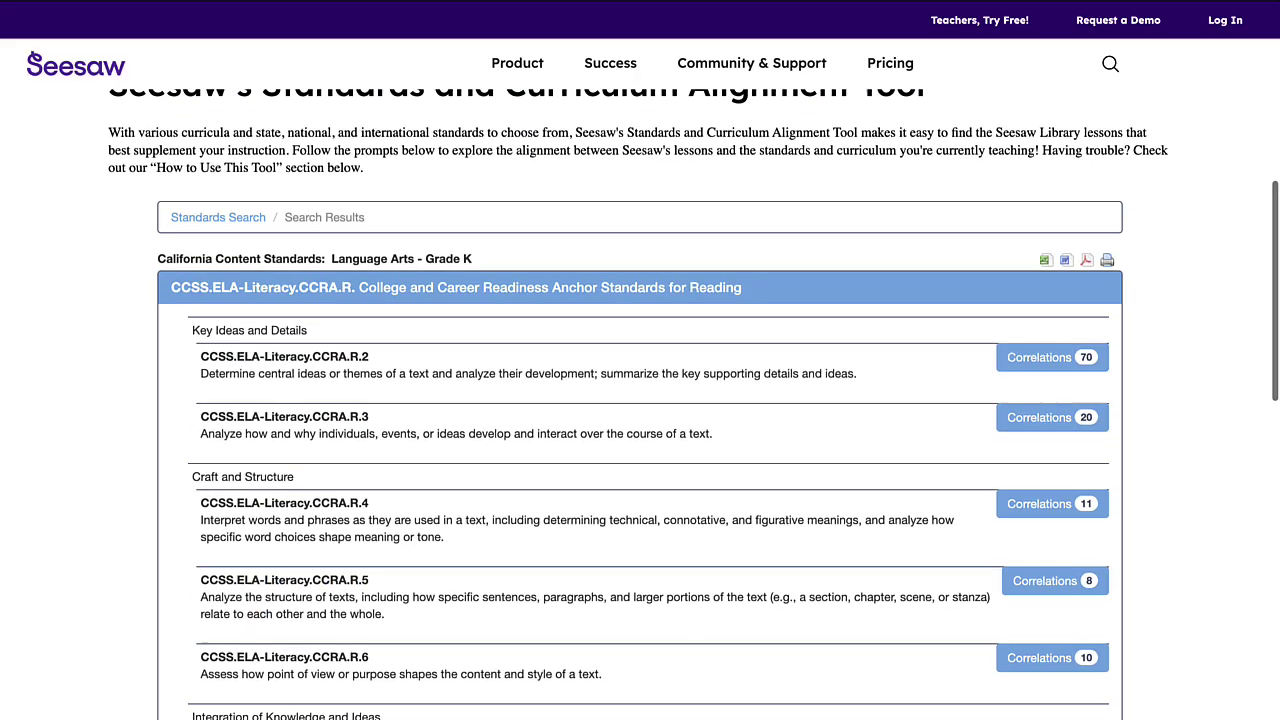
Step: Show the lessons correlated to standard CCSS.ELA-Literacy.CCRA.R.3 in the search results and look through them
{"action": "scroll", "coordinate": [640, 400], "scroll_direction": "down", "scroll_amount": 2}
{"action": "scroll", "coordinate": [640, 400], "scroll_direction": "down", "scroll_amount": 1}
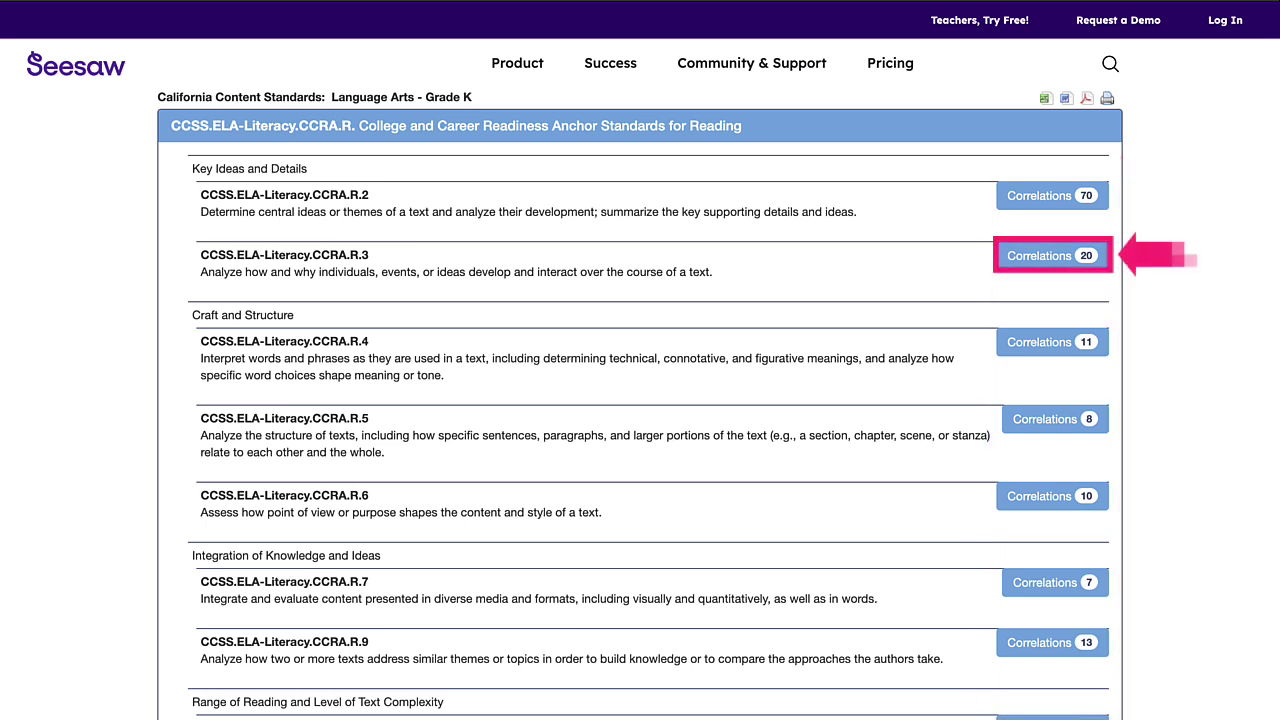
{"action": "left_click", "coordinate": [1051, 255]}
{"action": "scroll", "coordinate": [640, 400], "scroll_direction": "down", "scroll_amount": 2}
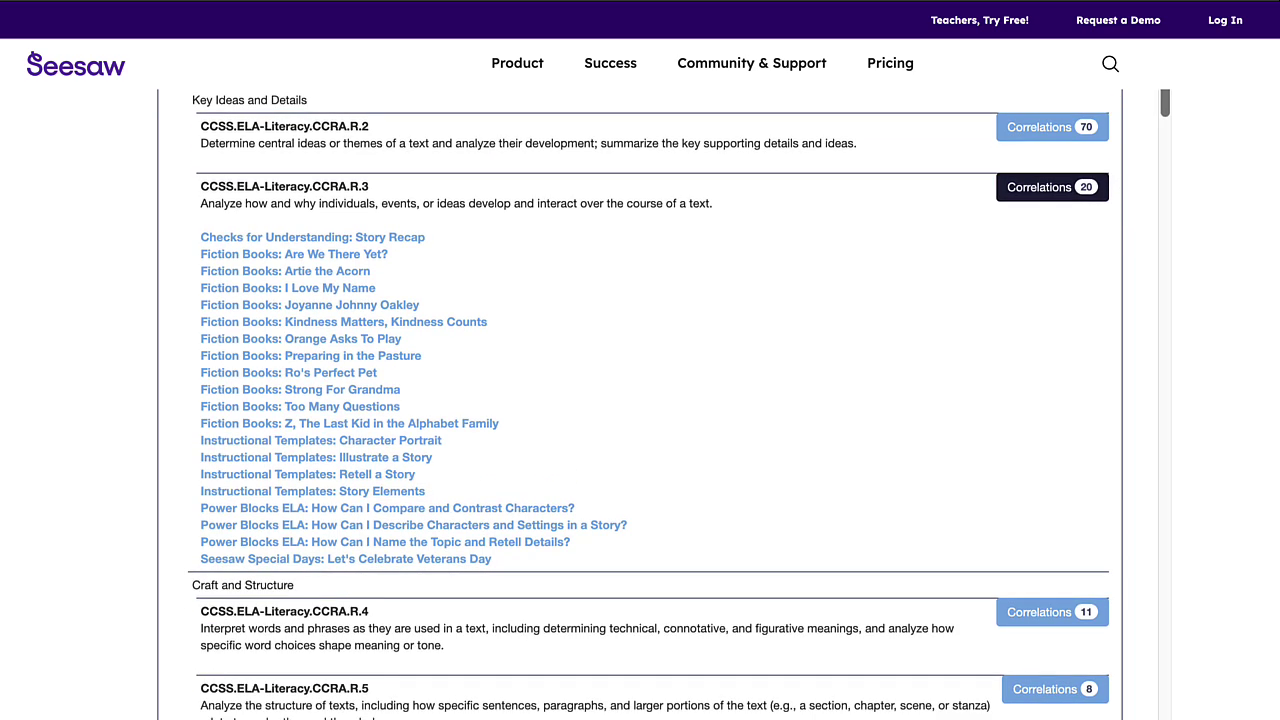
{"action": "scroll", "coordinate": [640, 400], "scroll_direction": "down", "scroll_amount": 1}
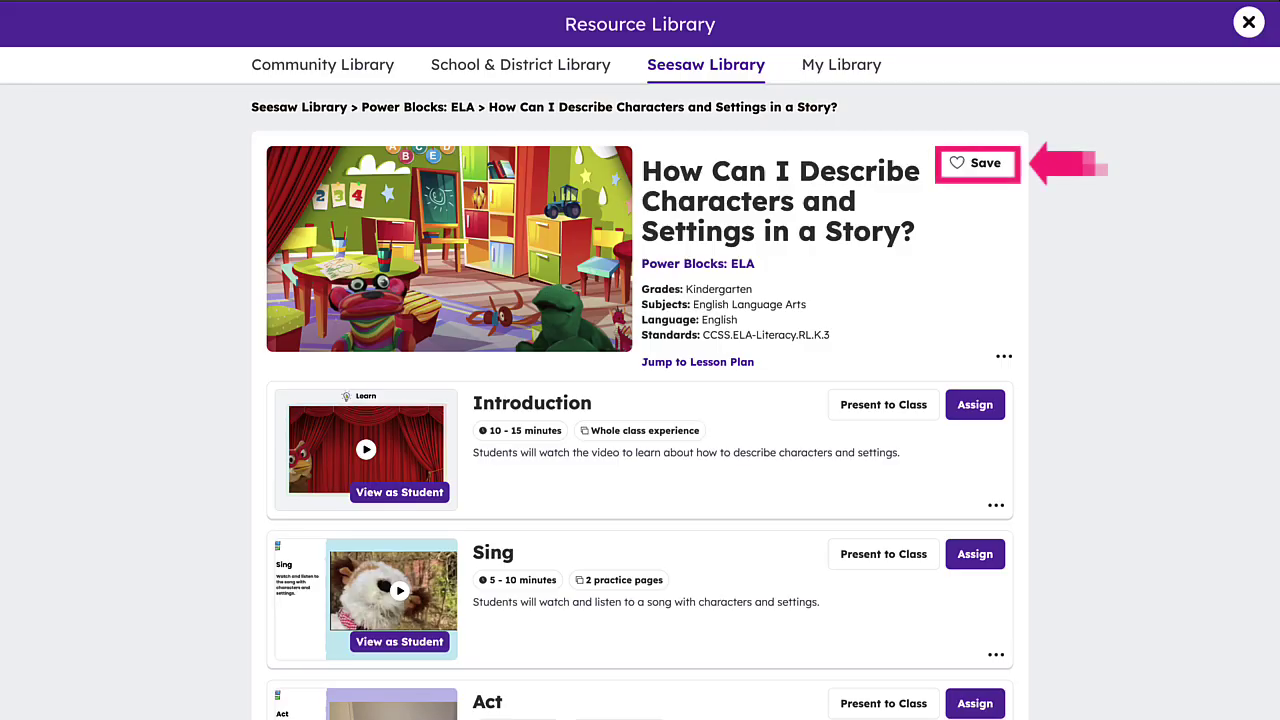
Step: Look over the character-and-settings lesson's activities and select individual students and Literacy Group 2 as recipients for an assigned activity
{"action": "scroll", "coordinate": [640, 400], "scroll_direction": "down", "scroll_amount": 4}
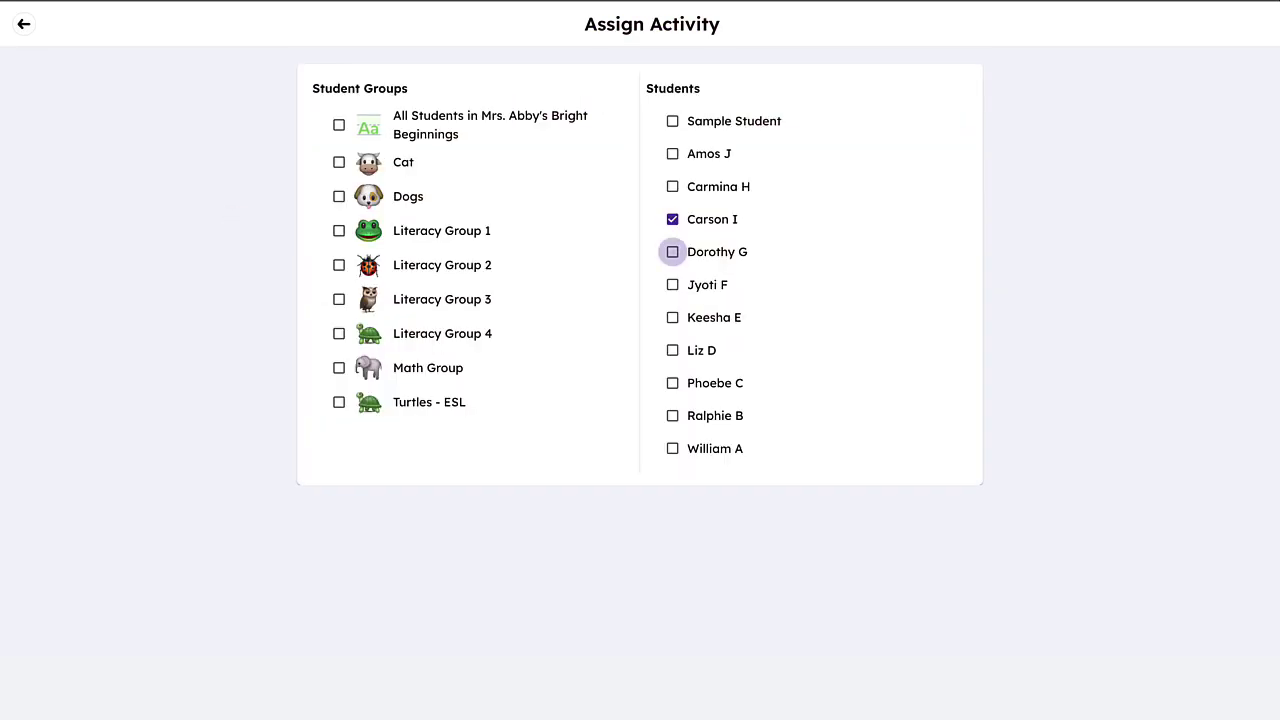
{"action": "left_click", "coordinate": [672, 252]}
{"action": "left_click", "coordinate": [672, 317]}
{"action": "left_click", "coordinate": [338, 124]}
{"action": "left_click", "coordinate": [338, 124]}
{"action": "left_click", "coordinate": [338, 264]}
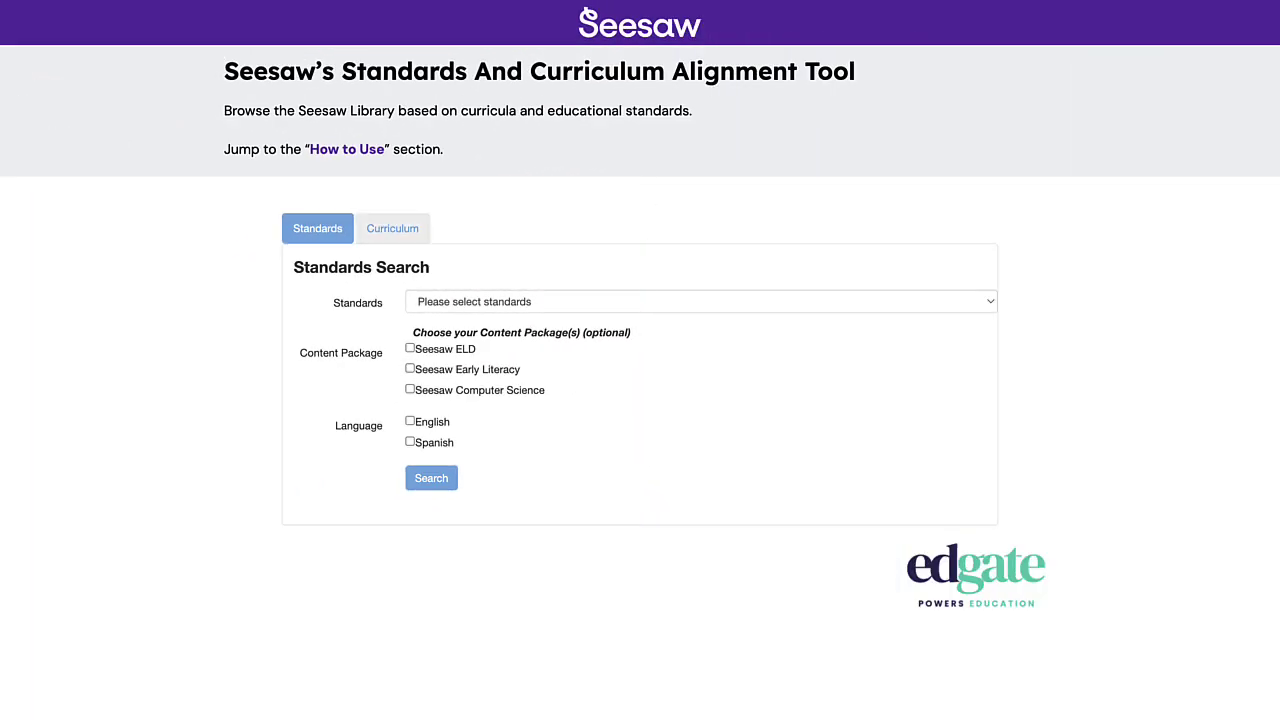
Step: Switch to searching by curriculum and choose Benchmark Advance (2022) as the curriculum
{"action": "left_click", "coordinate": [392, 228]}
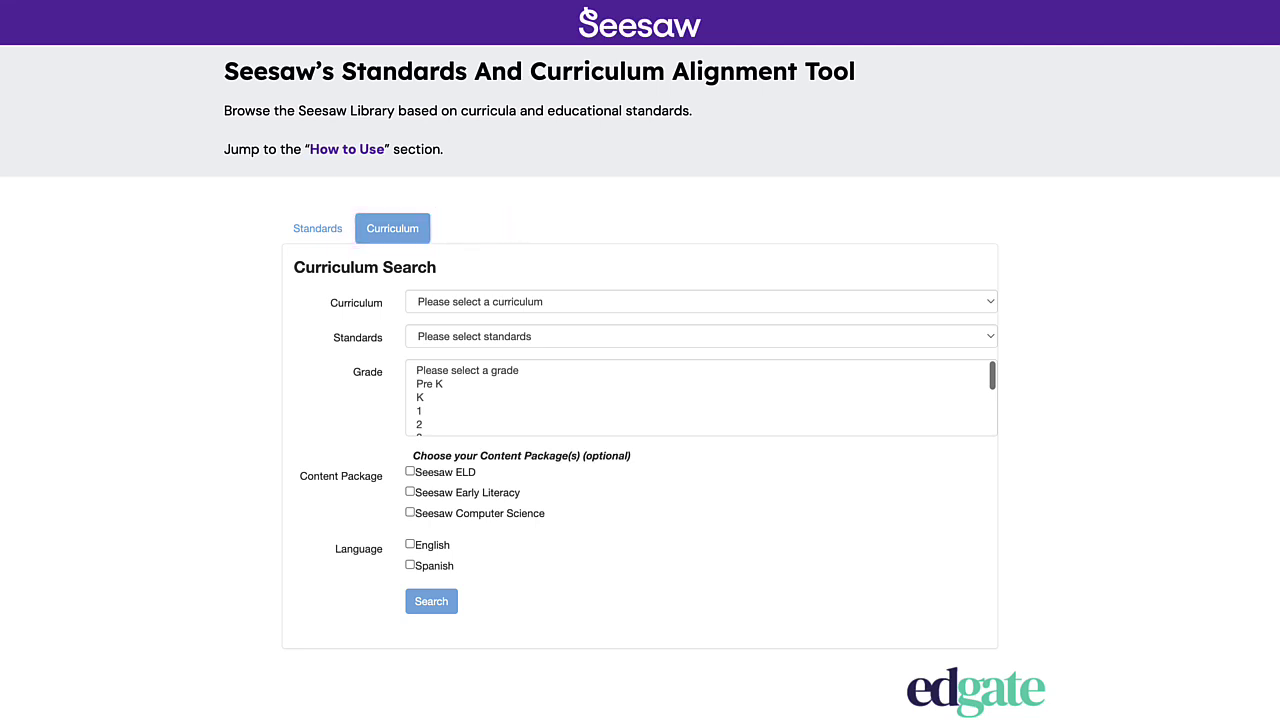
{"action": "left_click", "coordinate": [700, 301]}
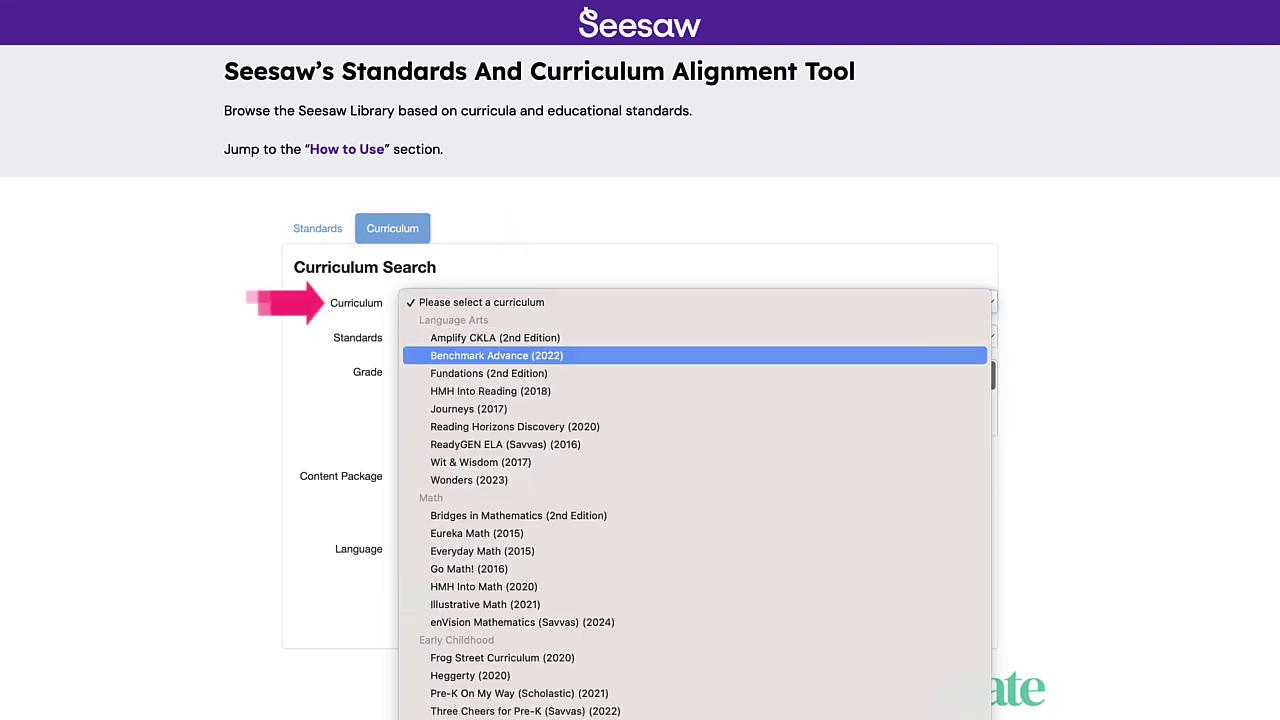
{"action": "left_click", "coordinate": [496, 355]}
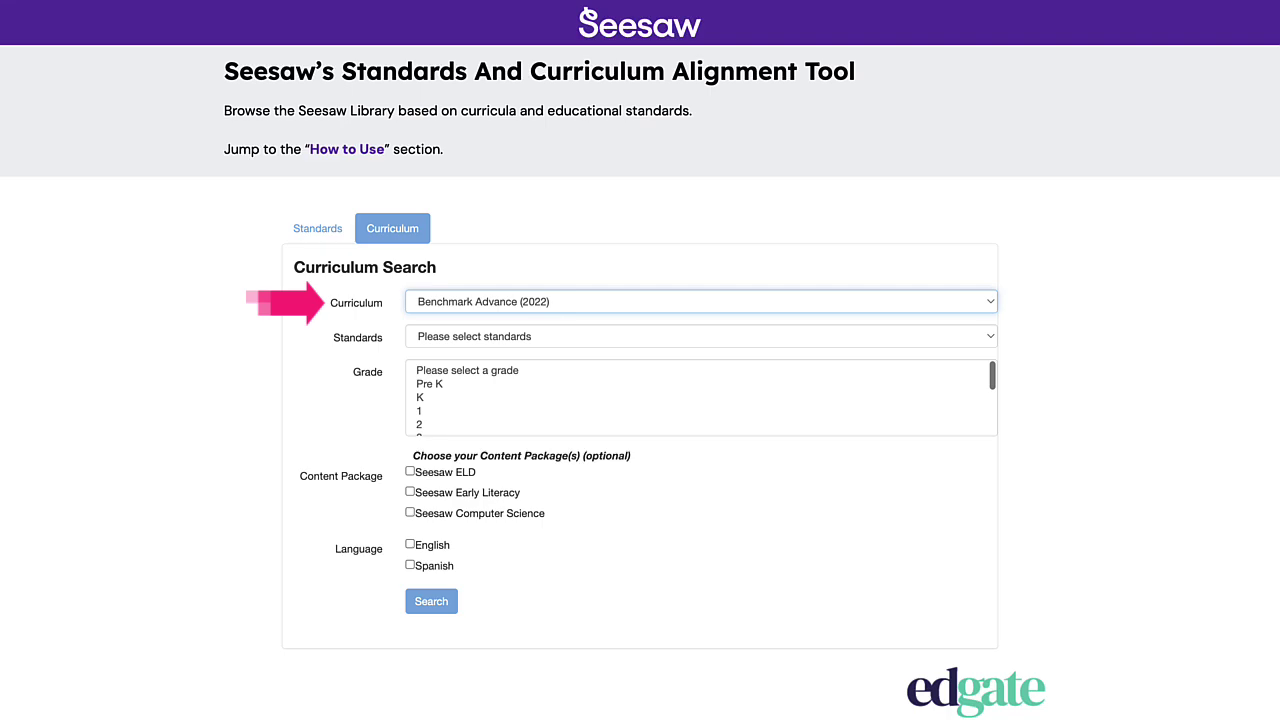
Step: Set the curriculum search's standards to Iowa, under United States Standards
{"action": "left_click", "coordinate": [700, 336]}
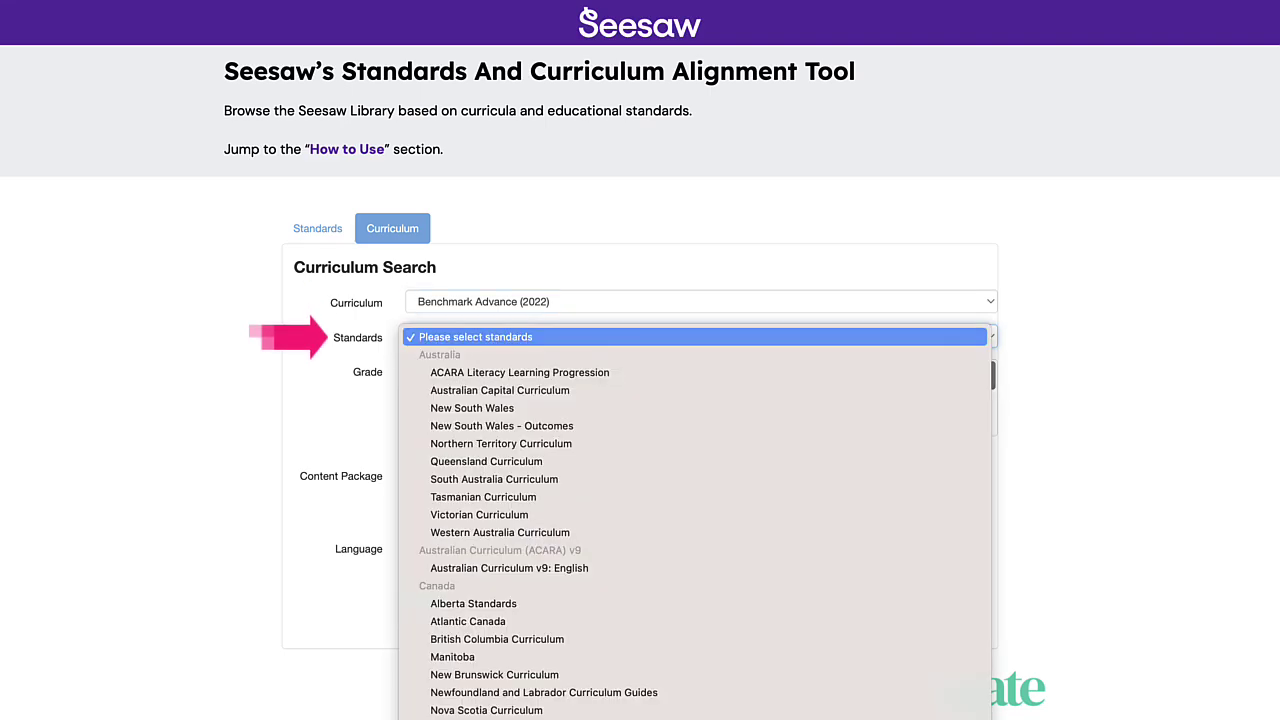
{"action": "key", "text": "Down"}
{"action": "key", "text": "Down"}
{"action": "key", "text": "Down"}
{"action": "key", "text": "Down"}
{"action": "key", "text": "Down"}
{"action": "key", "text": "Down"}
{"action": "key", "text": "Down"}
{"action": "key", "text": "Down"}
{"action": "key", "text": "Down"}
{"action": "key", "text": "Down"}
{"action": "key", "text": "Down"}
{"action": "key", "text": "Down"}
{"action": "key", "text": "Down"}
{"action": "key", "text": "Down"}
{"action": "key", "text": "Down"}
{"action": "key", "text": "Down"}
{"action": "key", "text": "Down"}
{"action": "key", "text": "Down"}
{"action": "key", "text": "Down"}
{"action": "key", "text": "Down"}
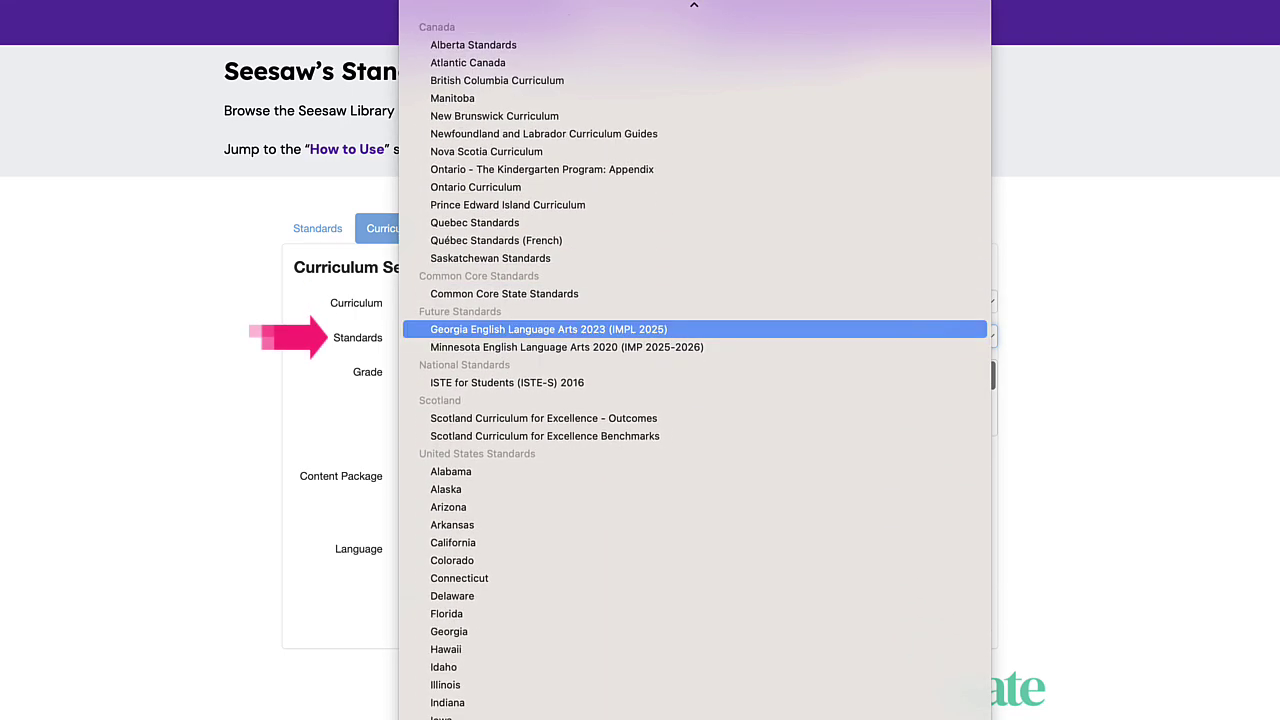
{"action": "key", "text": "Down"}
{"action": "key", "text": "Down"}
{"action": "key", "text": "Down"}
{"action": "key", "text": "Down"}
{"action": "key", "text": "Down"}
{"action": "key", "text": "Down"}
{"action": "key", "text": "Down"}
{"action": "key", "text": "Down"}
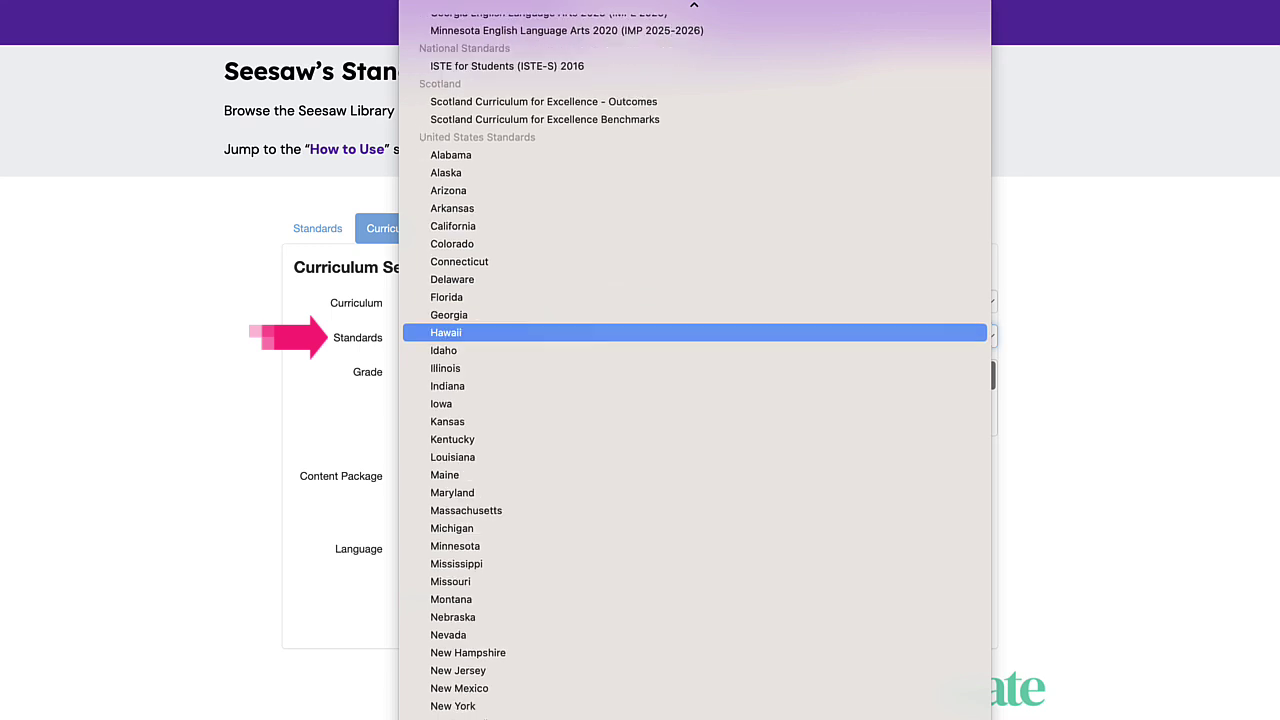
{"action": "key", "text": "Down"}
{"action": "key", "text": "Down"}
{"action": "key", "text": "Down"}
{"action": "key", "text": "Down"}
{"action": "key", "text": "Return"}
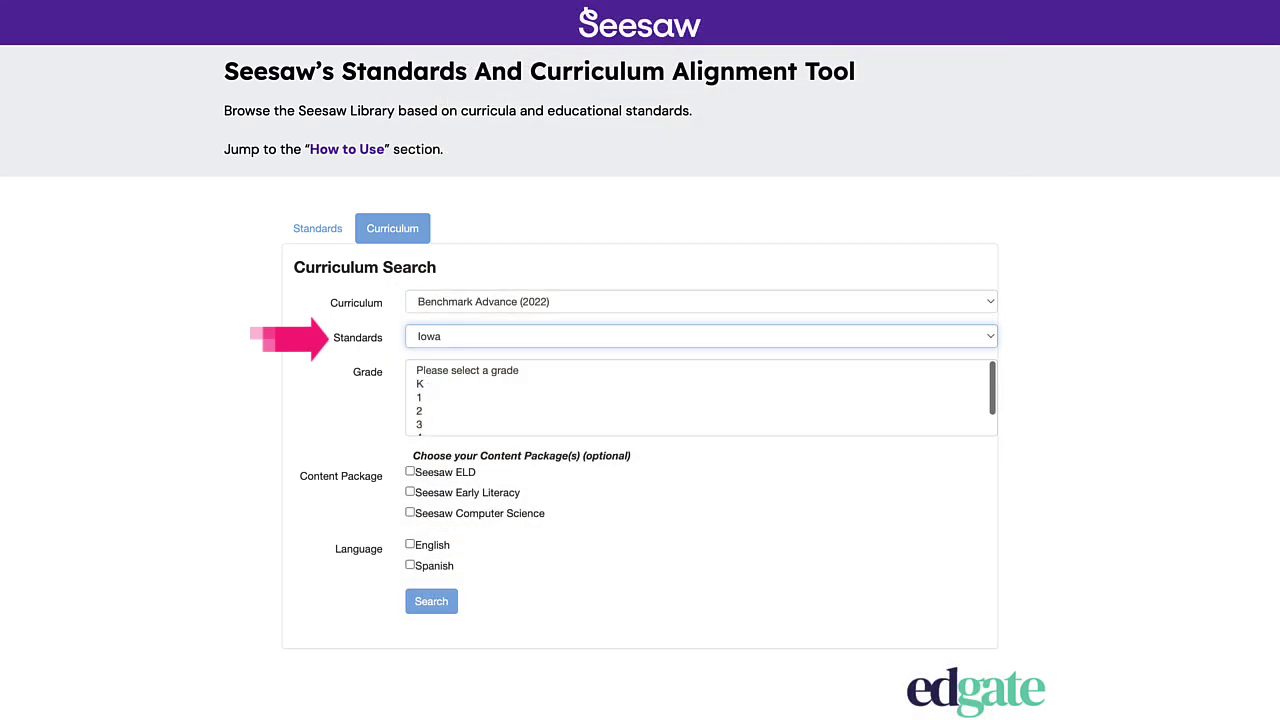
Step: Select grades 3, 4 and 5 together for the curriculum search and set the language to English
{"action": "scroll", "coordinate": [700, 397], "scroll_direction": "down", "scroll_amount": 1}
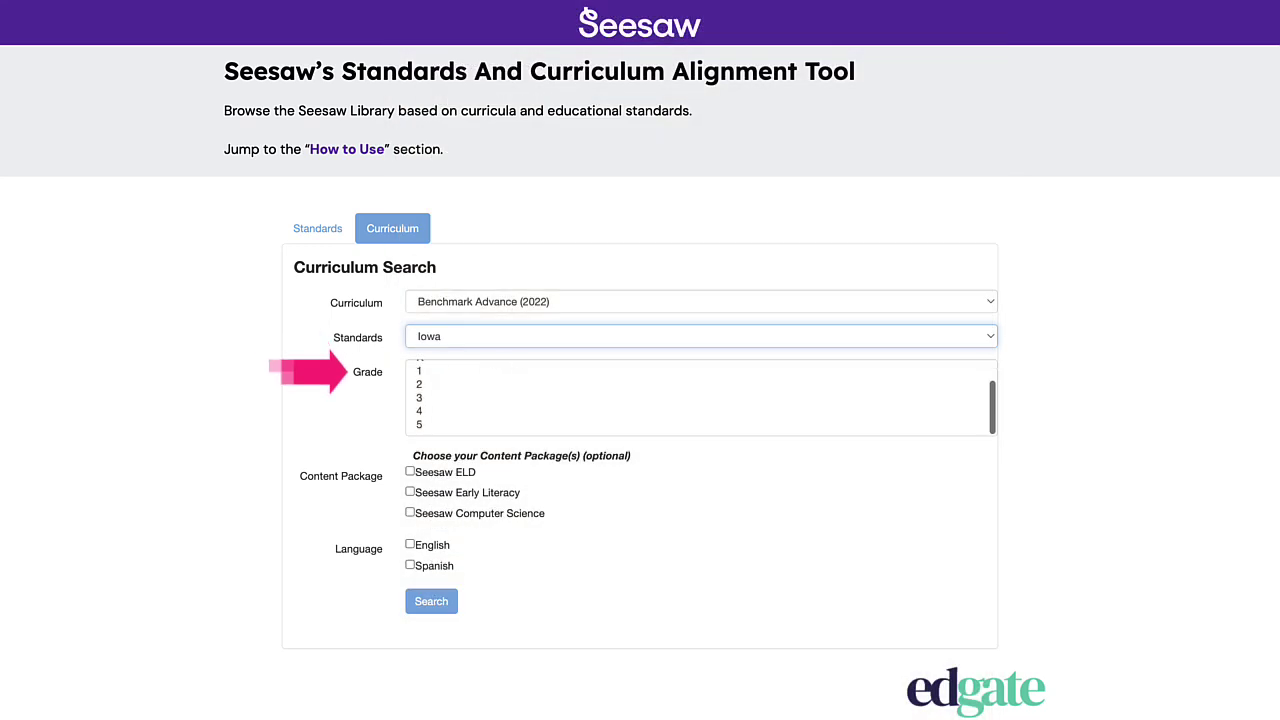
{"action": "left_click", "coordinate": [419, 397]}
{"action": "left_click", "coordinate": [419, 411], "text": "super"}
{"action": "left_click", "coordinate": [419, 424], "text": "super"}
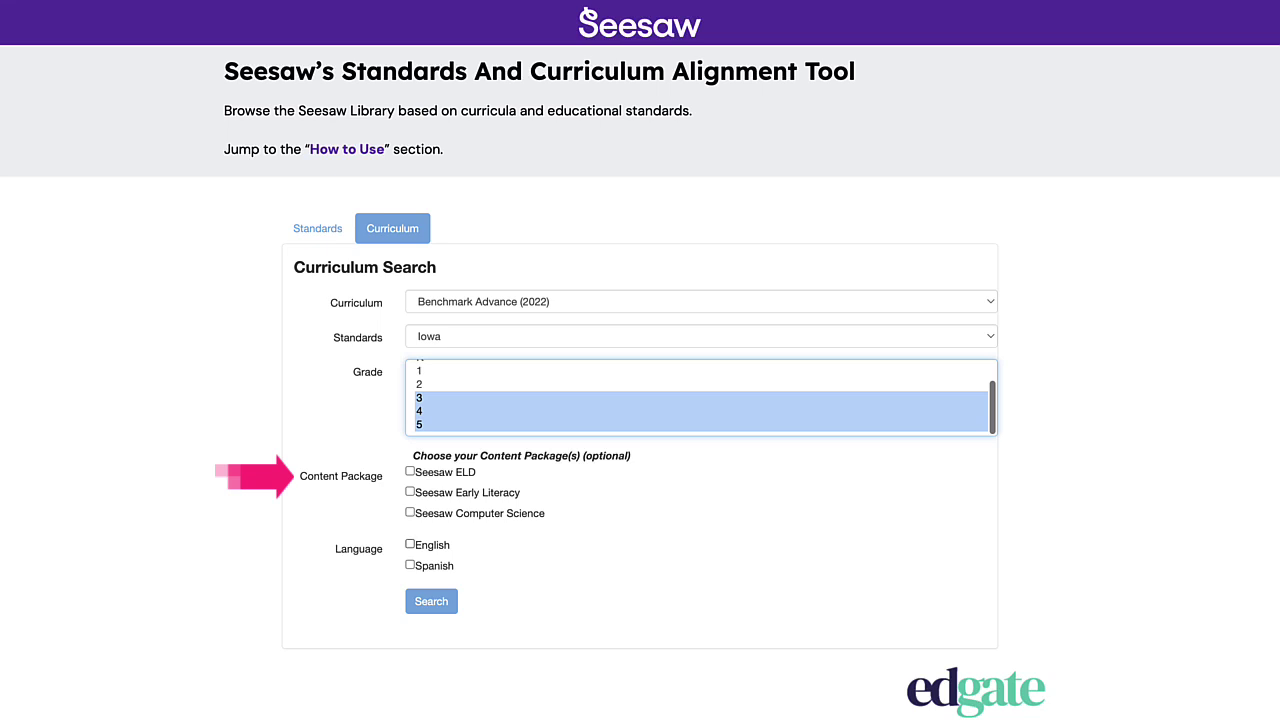
{"action": "left_click", "coordinate": [410, 544]}
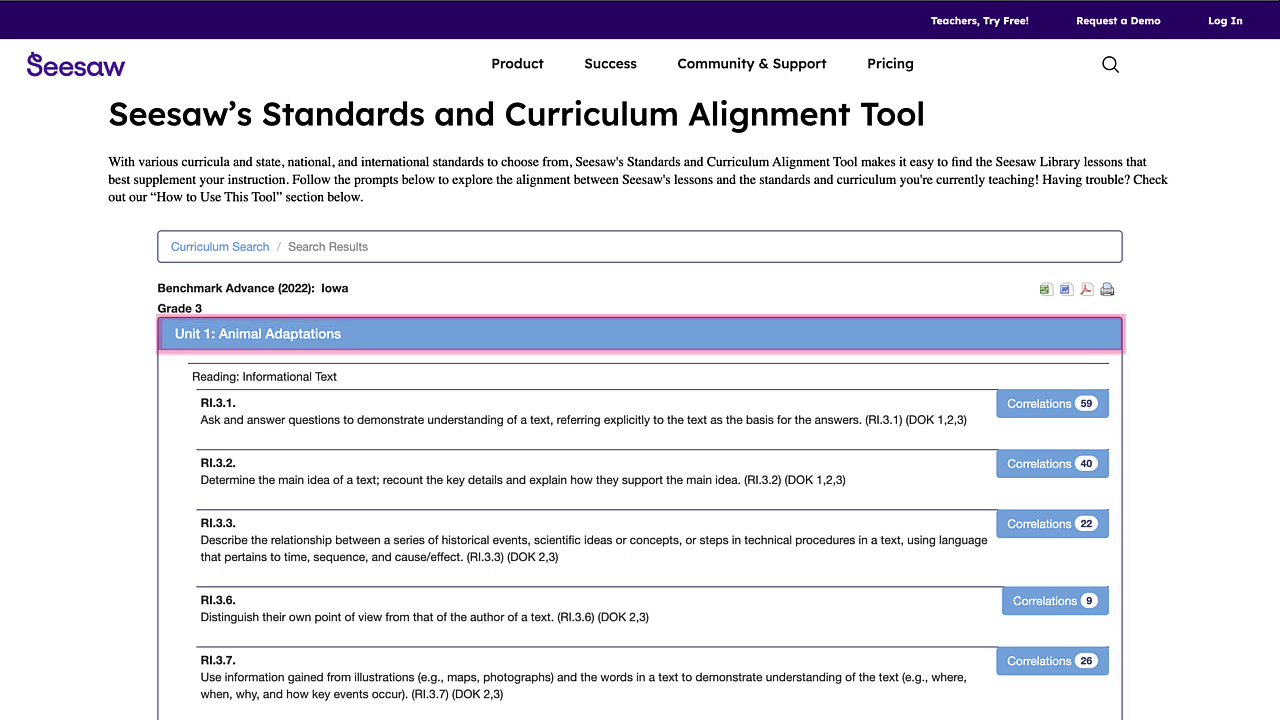
Step: Show the lessons correlated to standard RI.3.1 in Unit 1: Animal Adaptations of the grade 3 results
{"action": "scroll", "coordinate": [640, 450], "scroll_direction": "down", "scroll_amount": 3}
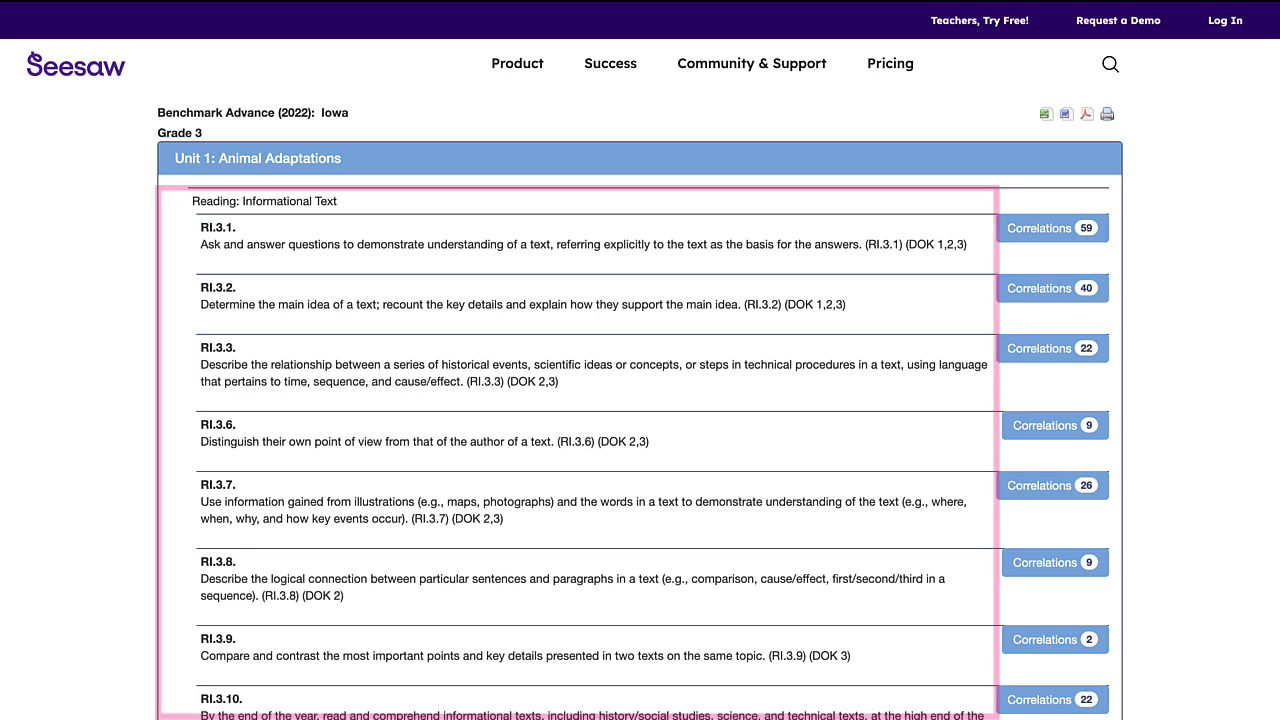
{"action": "left_click", "coordinate": [1051, 228]}
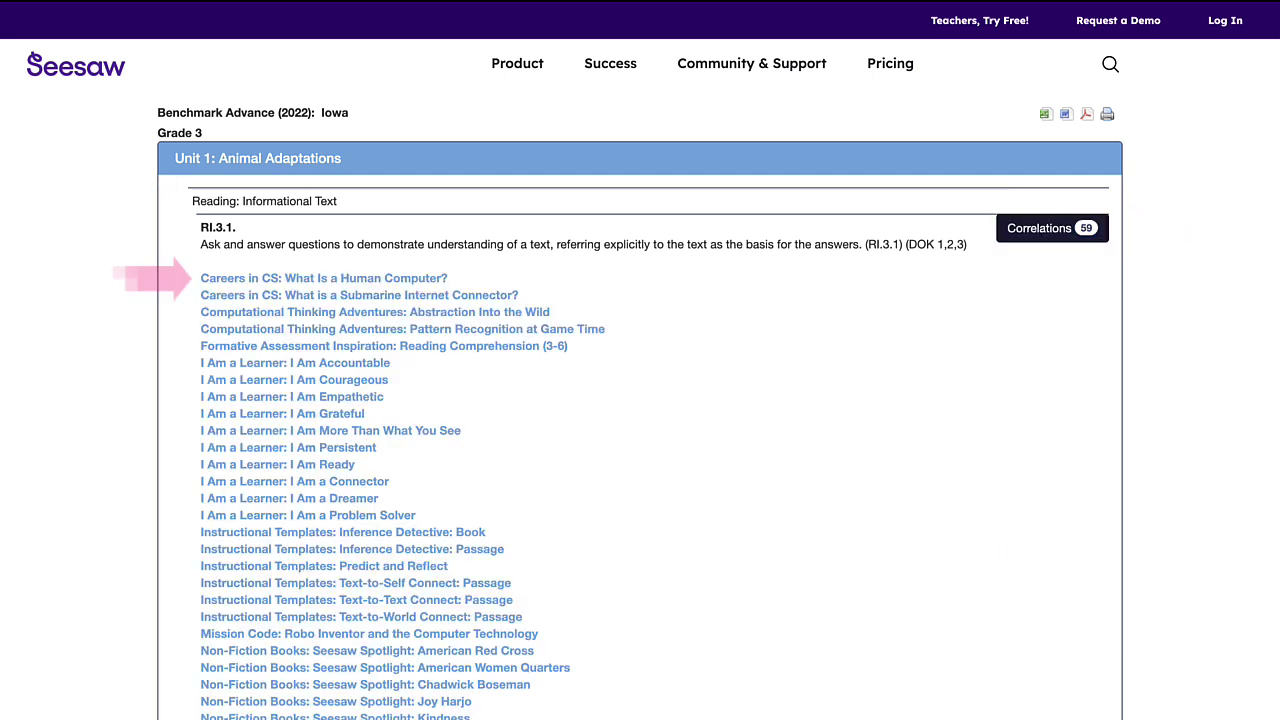